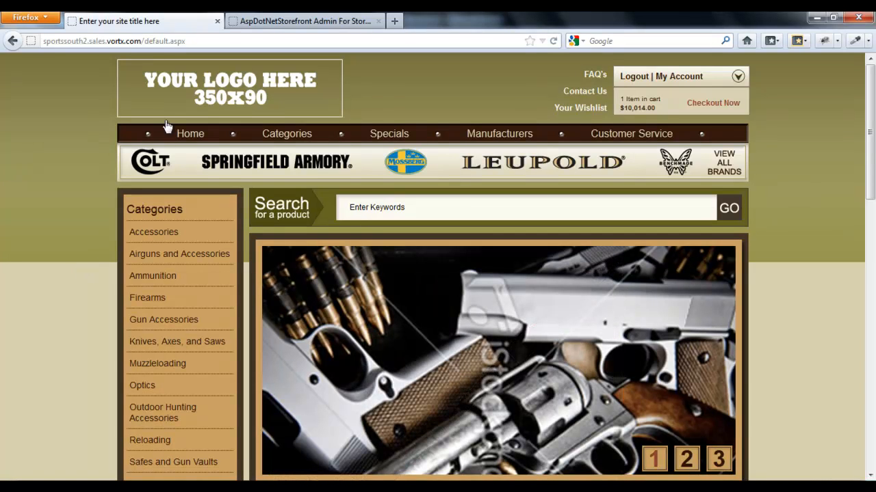
# Switch to the AspDotNetStorefront admin site and open the Import / Export Product Data page
pyautogui.click(259, 23)
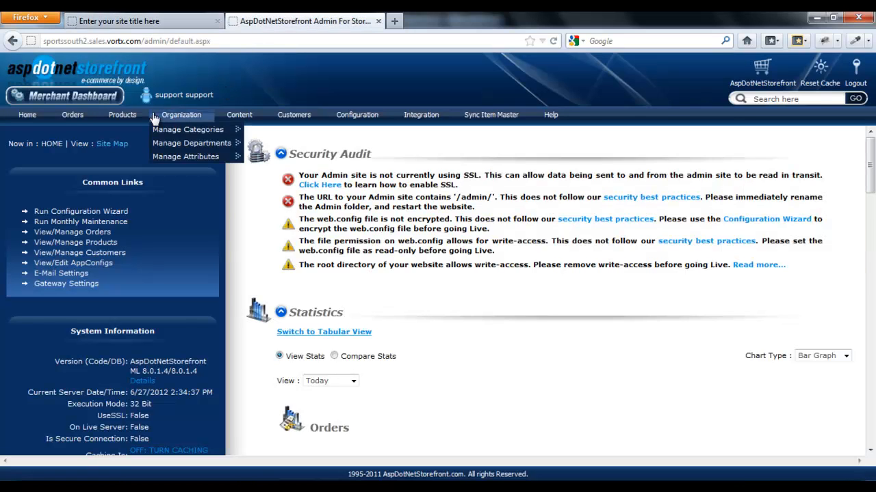
pyautogui.moveTo(132, 117)
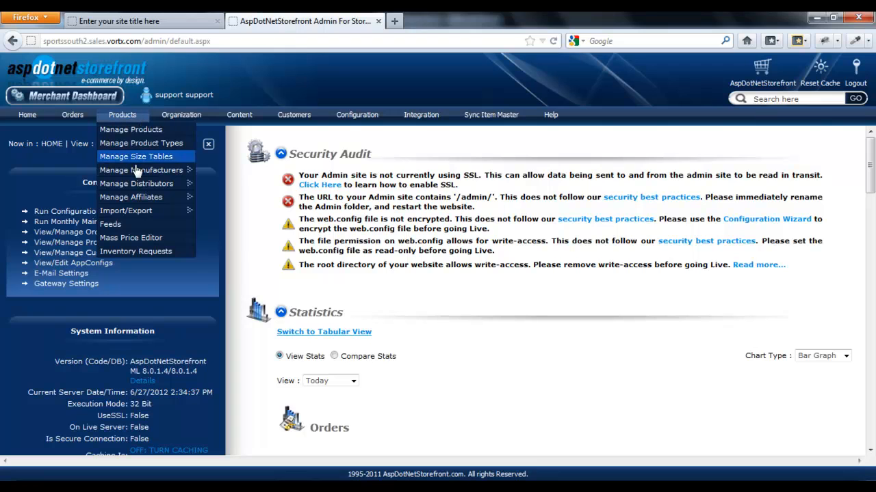
pyautogui.moveTo(137, 213)
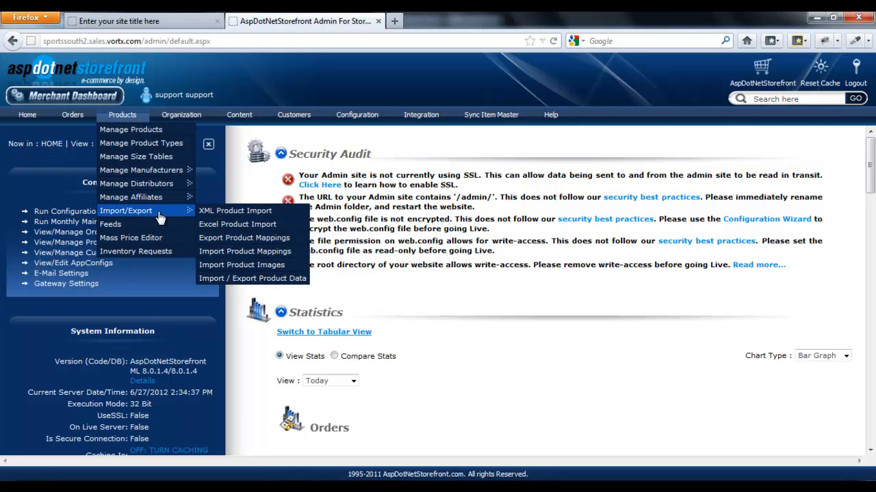
pyautogui.click(216, 278)
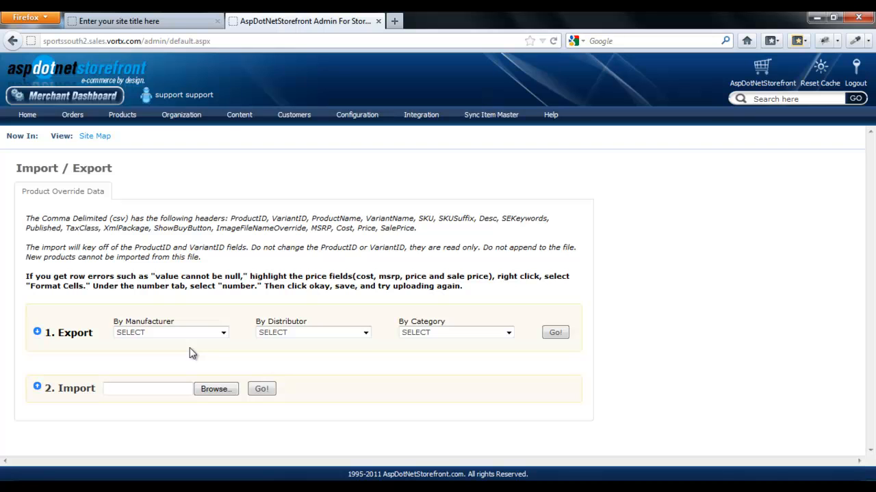
# Export the product override data for the Accessories-->Books and Manuals category and open the downloaded CSV in Microsoft Office Excel
pyautogui.click(471, 333)
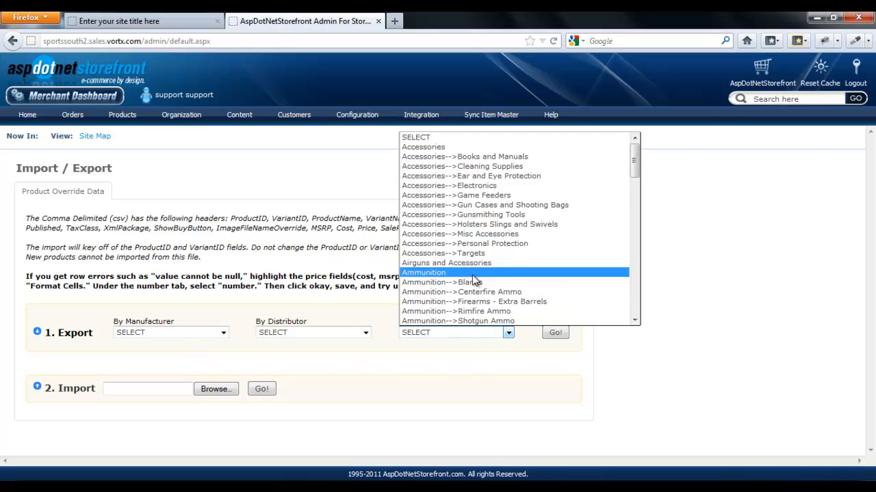
pyautogui.click(459, 158)
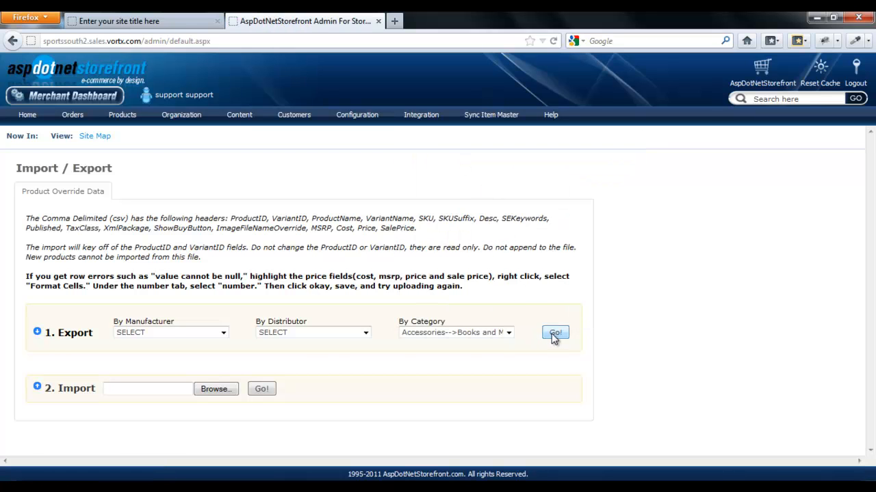
pyautogui.click(555, 334)
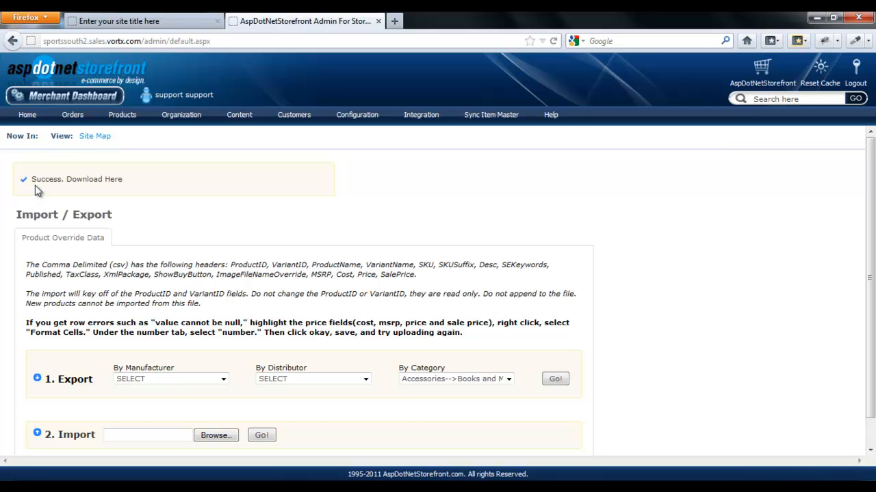
pyautogui.click(84, 180)
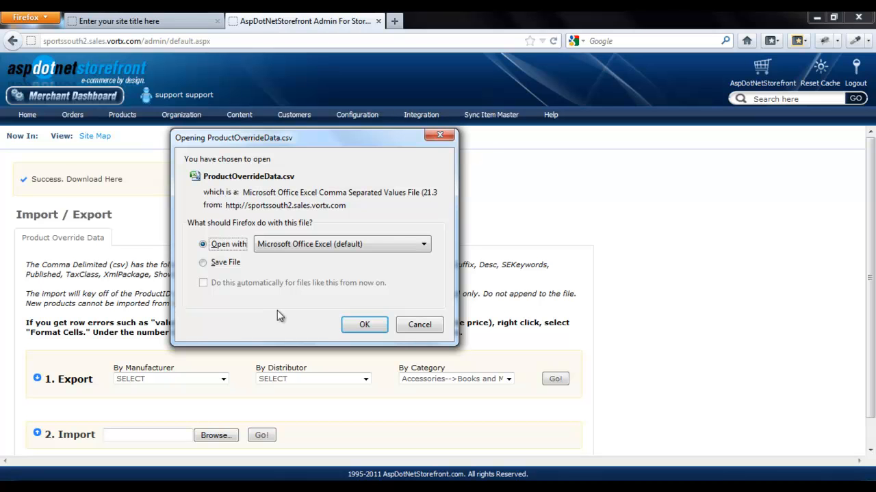
pyautogui.click(350, 331)
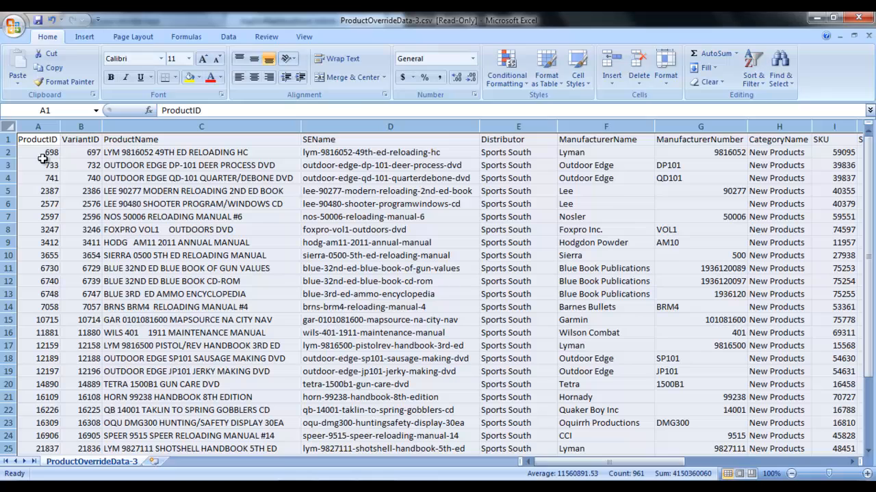
# Examine the exported sheet's product ID, product name, SEName, description, SEKeywords, SEDescription and SETitle columns
pyautogui.click(42, 160)
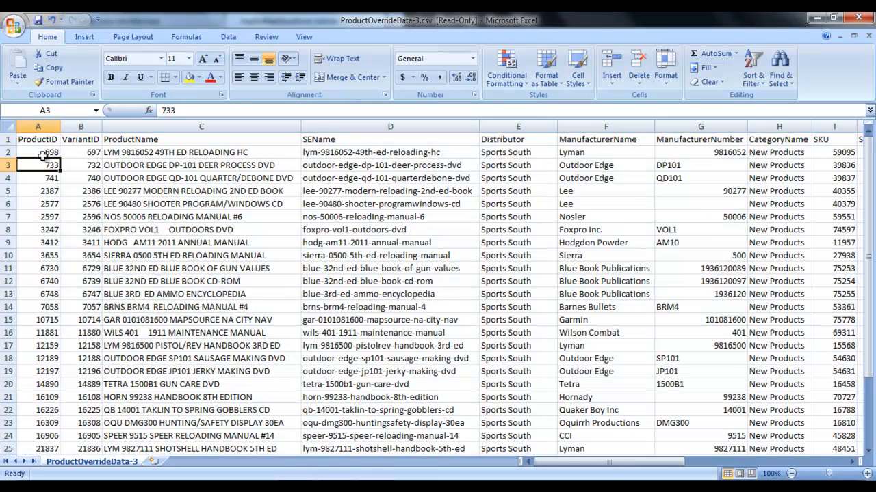
pyautogui.click(147, 152)
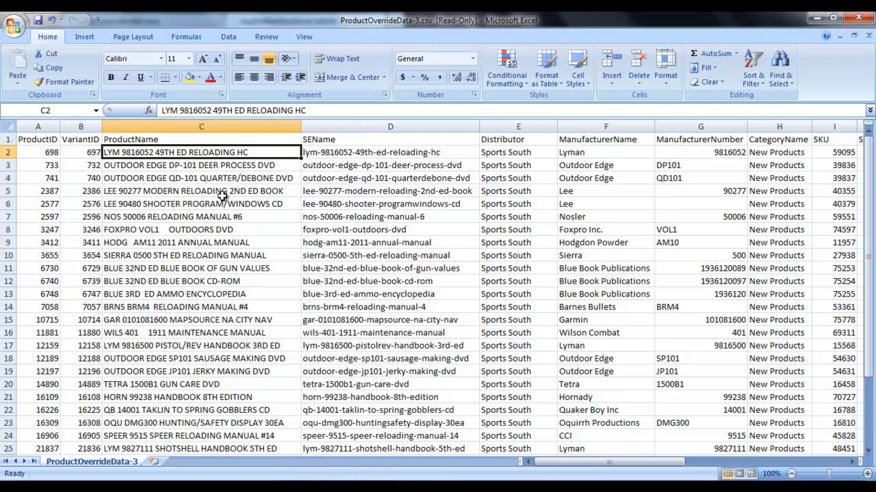
pyautogui.click(414, 128)
pyautogui.click(352, 140)
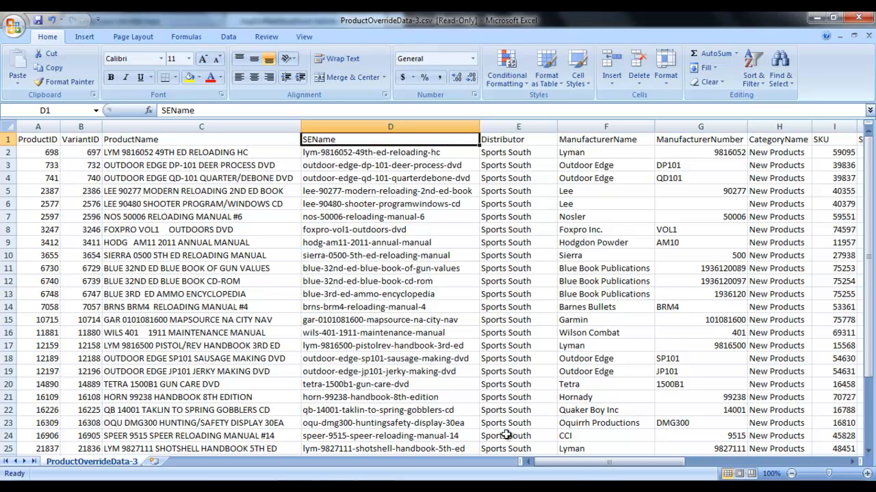
pyautogui.moveTo(567, 468); pyautogui.dragTo(615, 466)
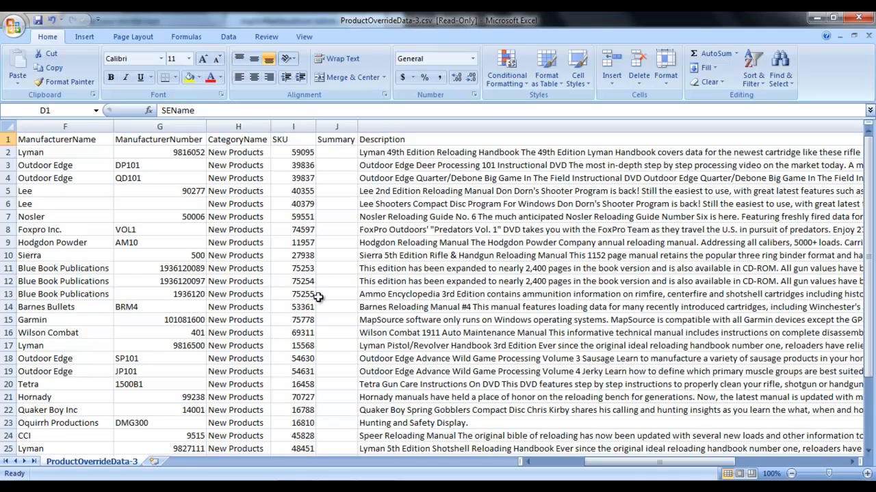
pyautogui.moveTo(599, 467); pyautogui.dragTo(667, 471)
pyautogui.click(61, 127)
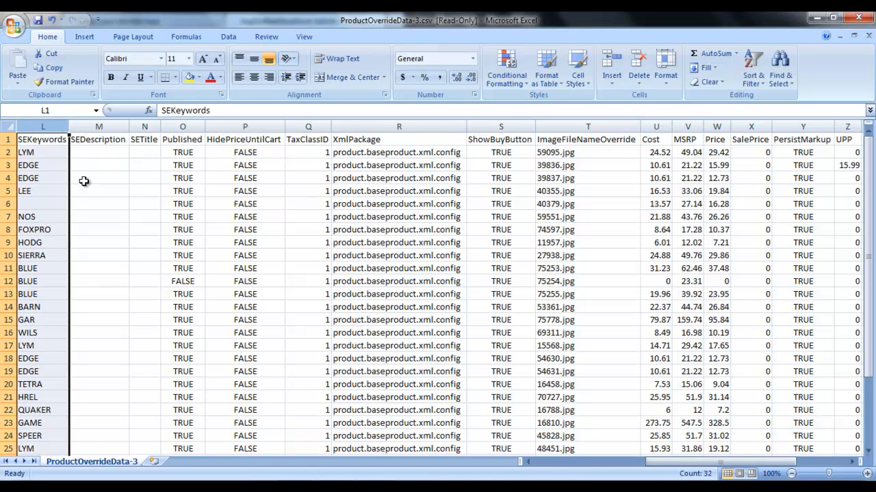
pyautogui.click(92, 125)
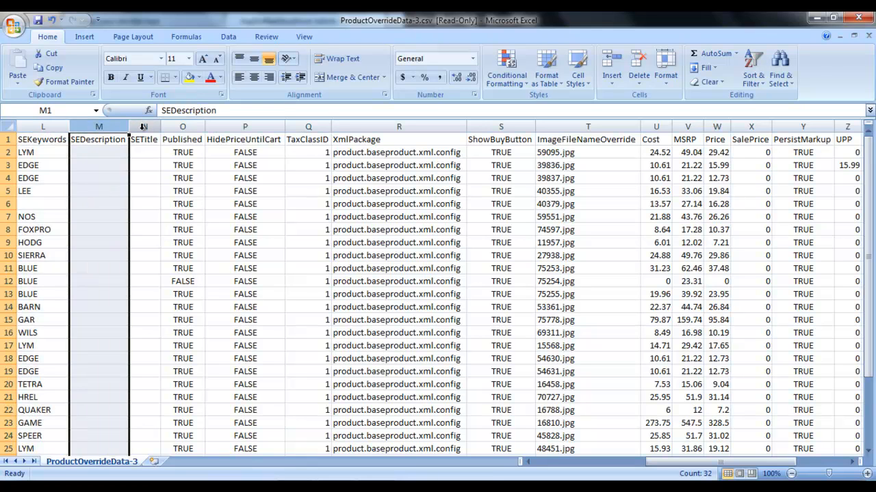
pyautogui.click(143, 127)
pyautogui.click(122, 201)
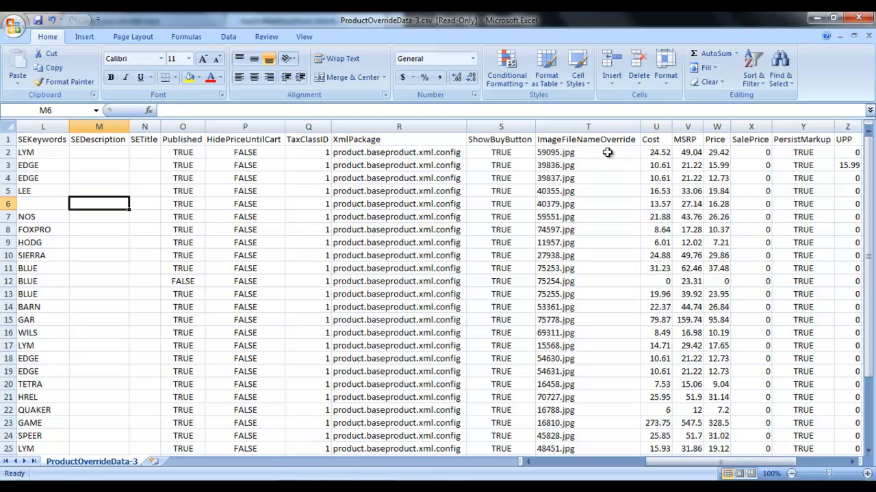
# Examine the pricing columns of the sheet: Cost, MSRP, Price, SalePrice, PersistMarkup, UPP and MAP
pyautogui.moveTo(665, 467); pyautogui.dragTo(720, 472)
pyautogui.click(394, 126)
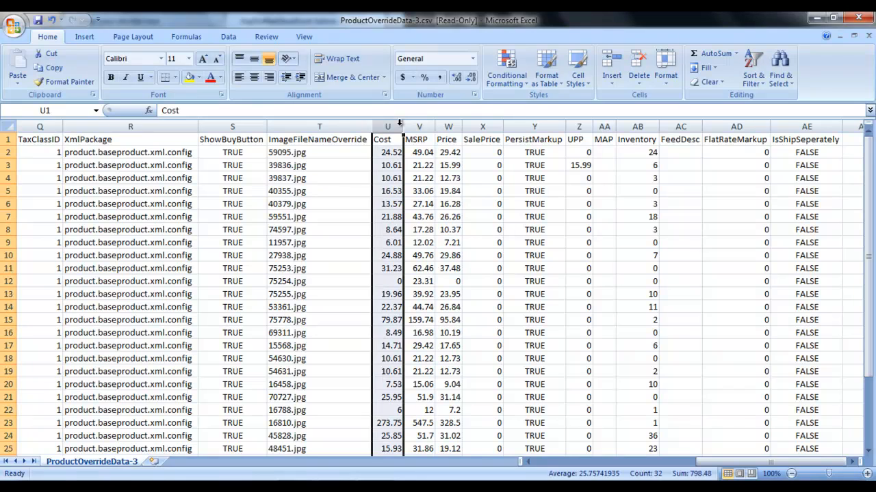
pyautogui.click(415, 126)
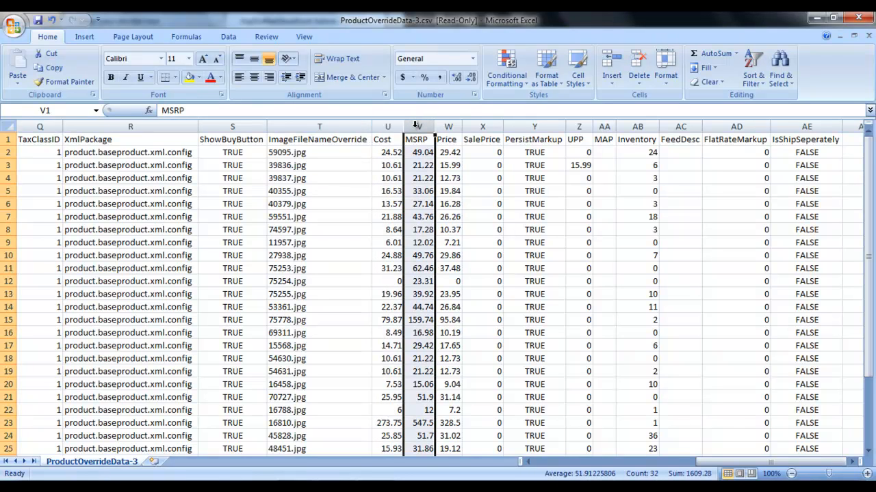
pyautogui.click(453, 125)
pyautogui.click(482, 127)
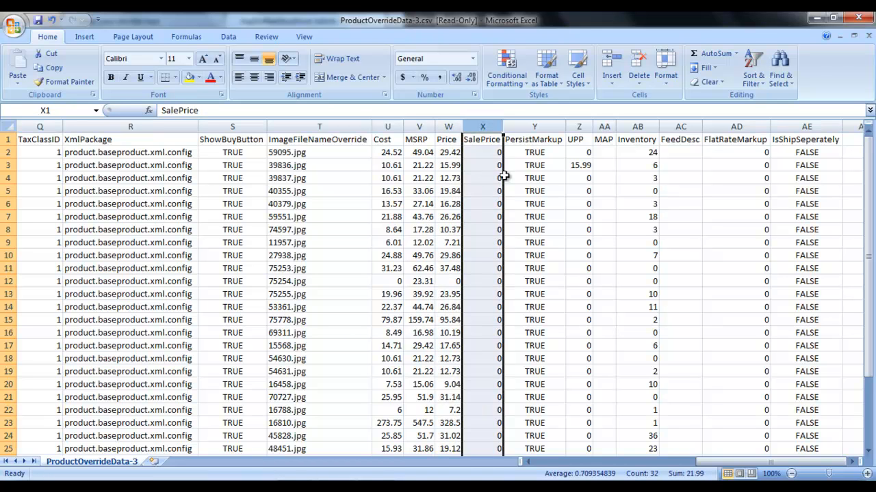
pyautogui.click(586, 126)
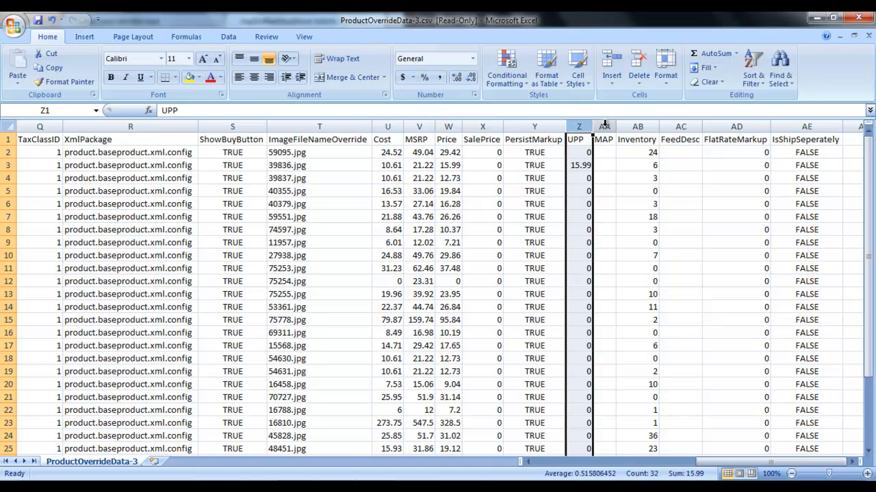
pyautogui.click(604, 126)
pyautogui.click(559, 200)
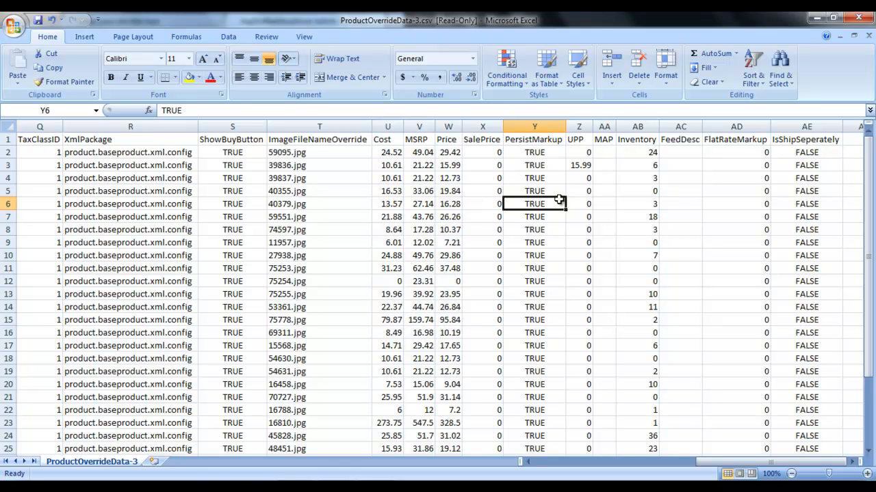
pyautogui.click(583, 127)
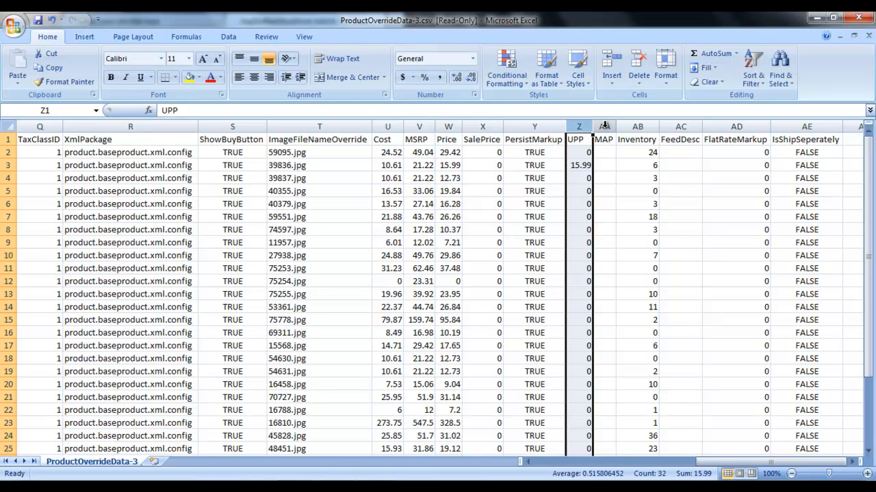
pyautogui.click(604, 127)
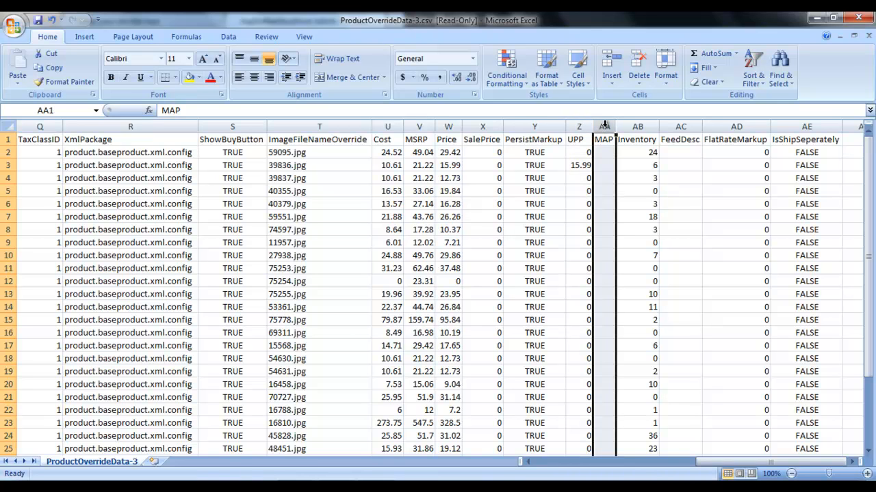
# Set the UPP value in cell Z3 to 20.99 and the MAP value in cell AA2 to 20.99
pyautogui.click(583, 165)
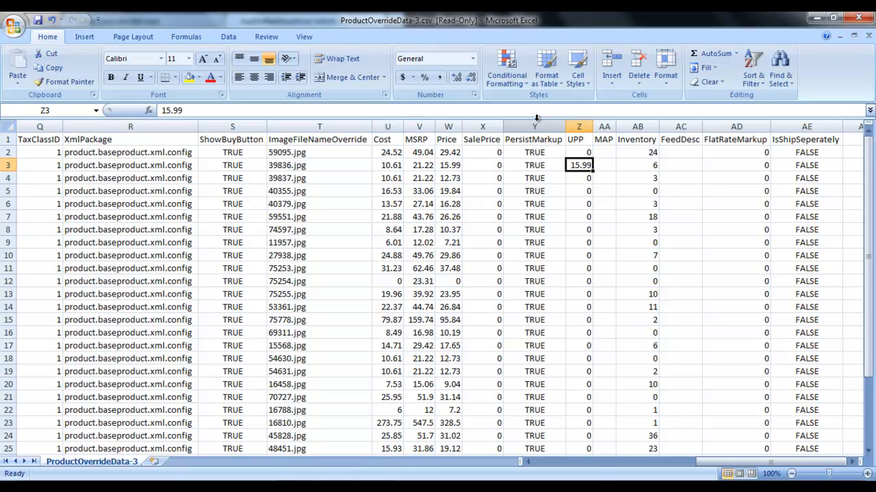
pyautogui.write('20.99')
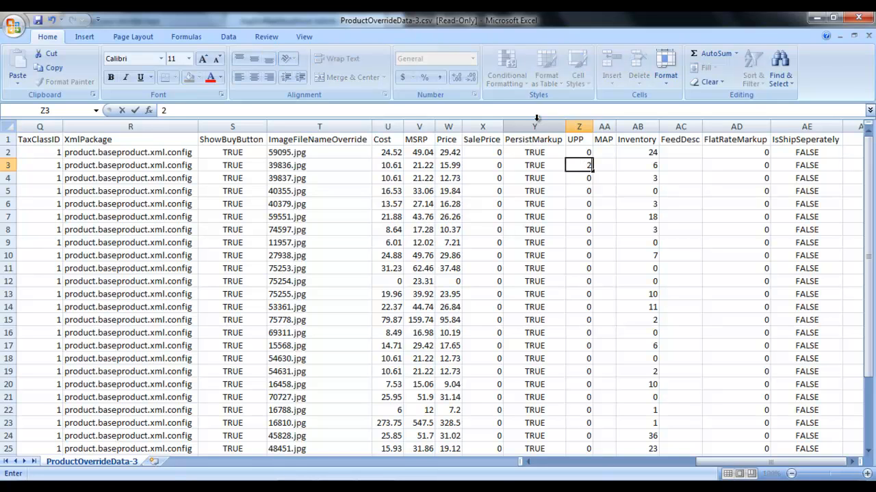
pyautogui.click(605, 154)
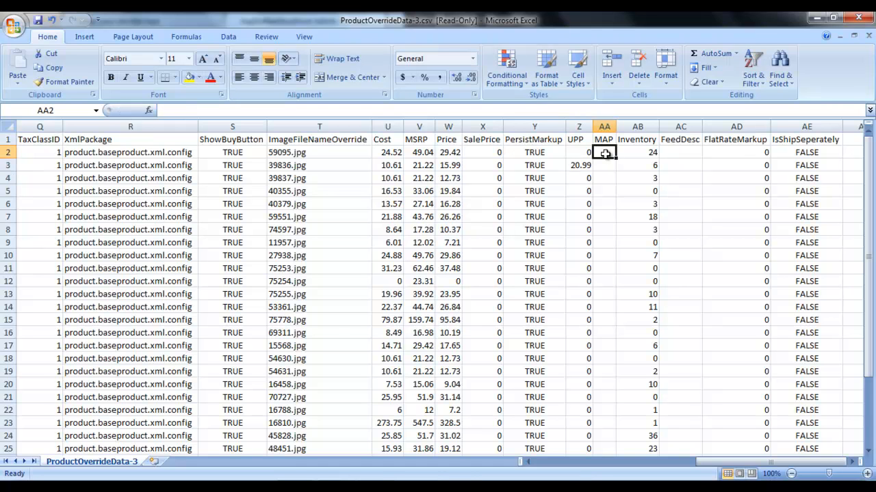
pyautogui.write('20.9')
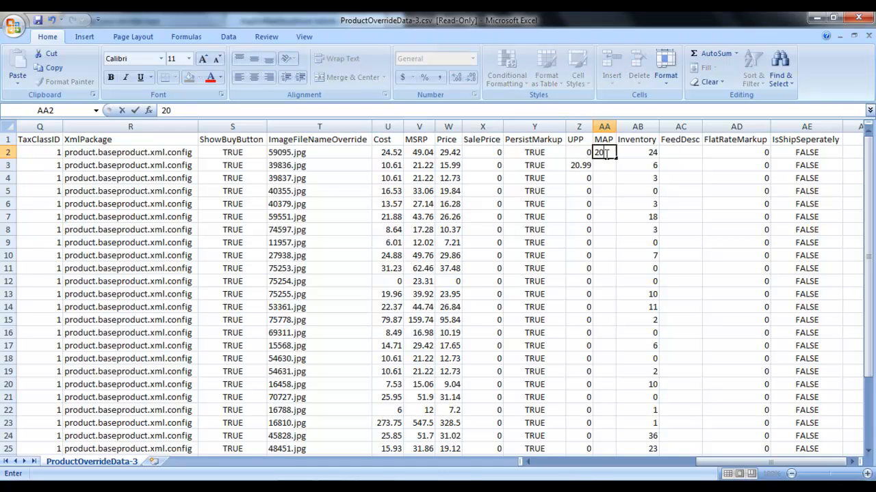
pyautogui.write('9')
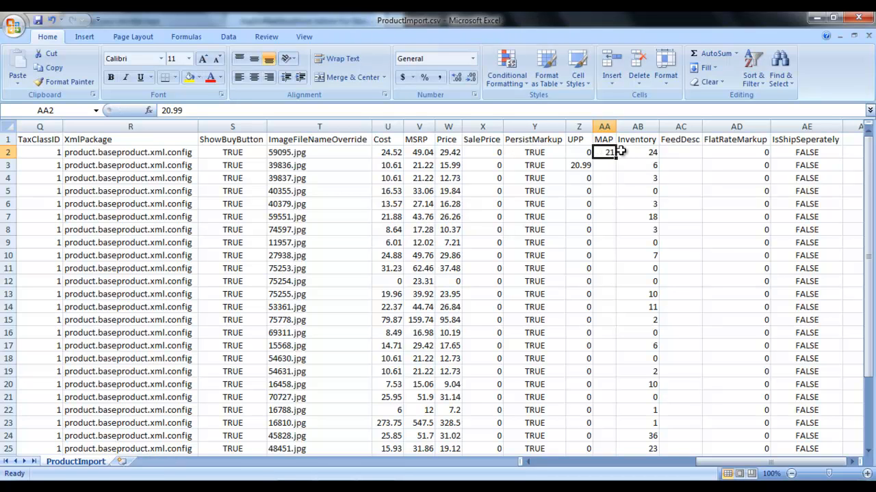
# Save the workbook as ProductImport.csv, in comma-delimited CSV format, in the ProductUpload folder on the Desktop
pyautogui.click(13, 26)
pyautogui.click(45, 139)
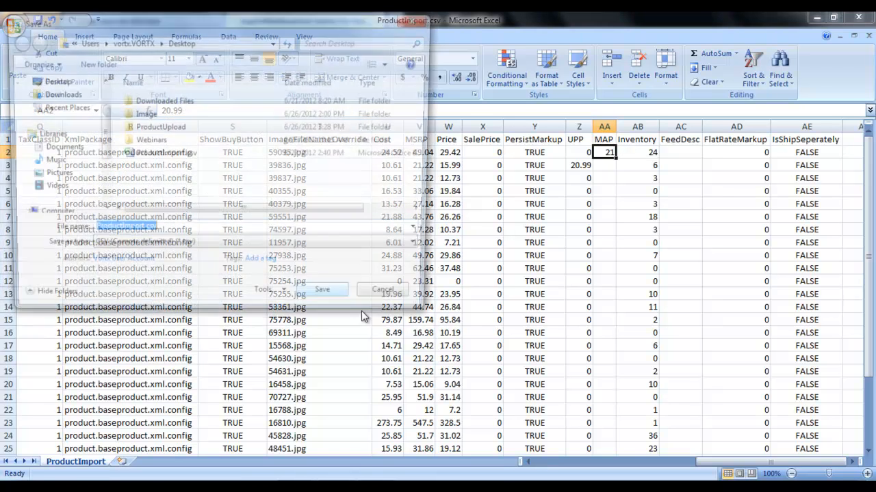
pyautogui.doubleClick(166, 134)
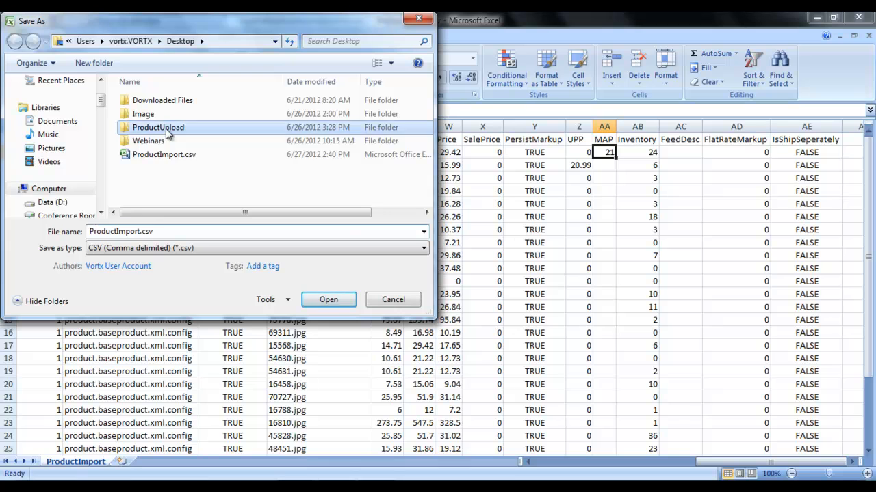
pyautogui.click(197, 233)
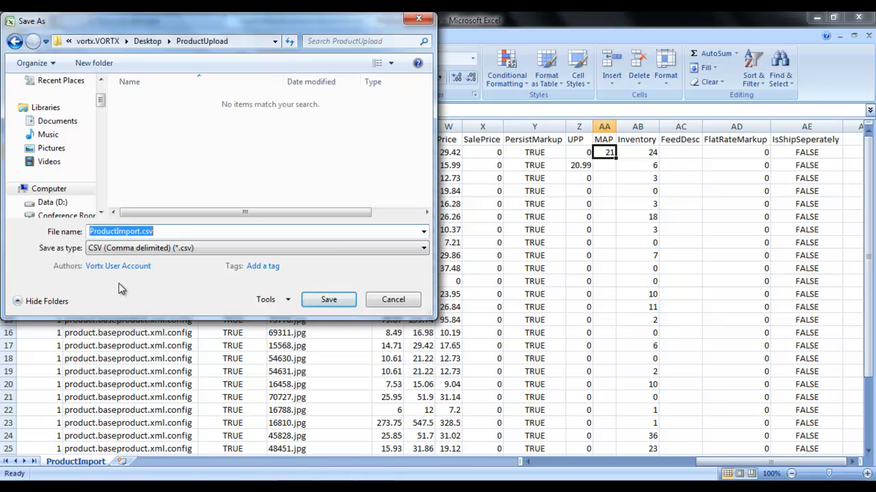
pyautogui.click(327, 301)
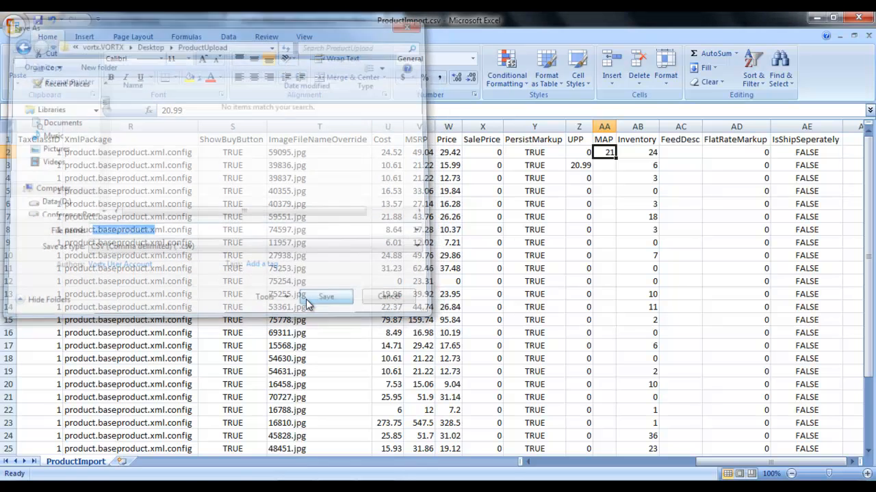